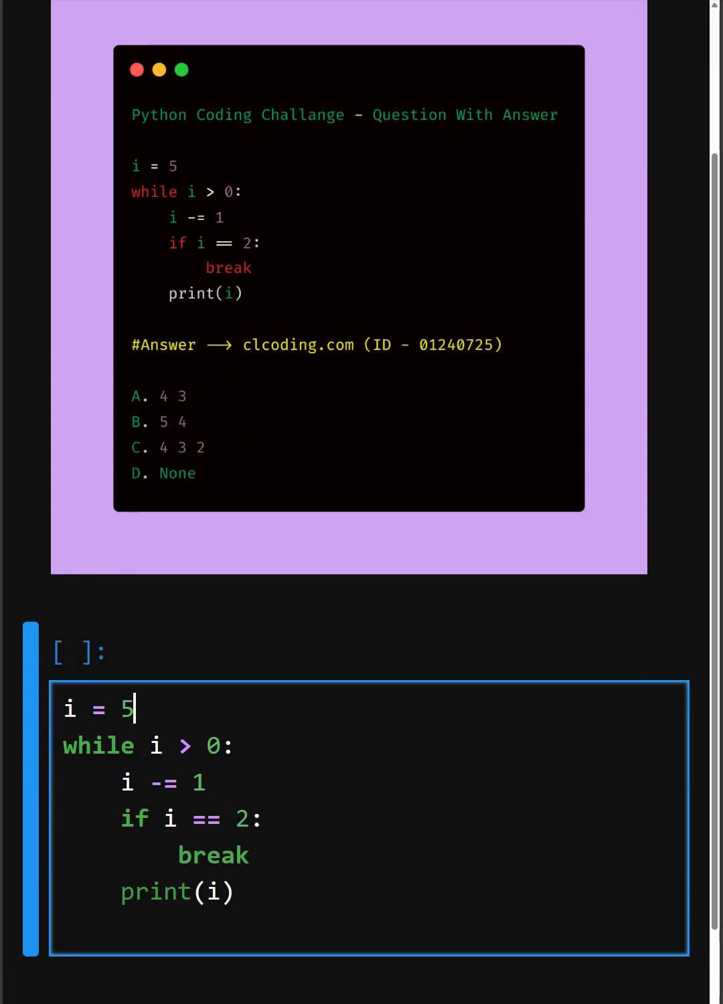
- Walk through the while-loop code line by line: while, i -= 1, if i == 2, print(i)
key("Down")
key("Left")
key("Left")
key("Left")
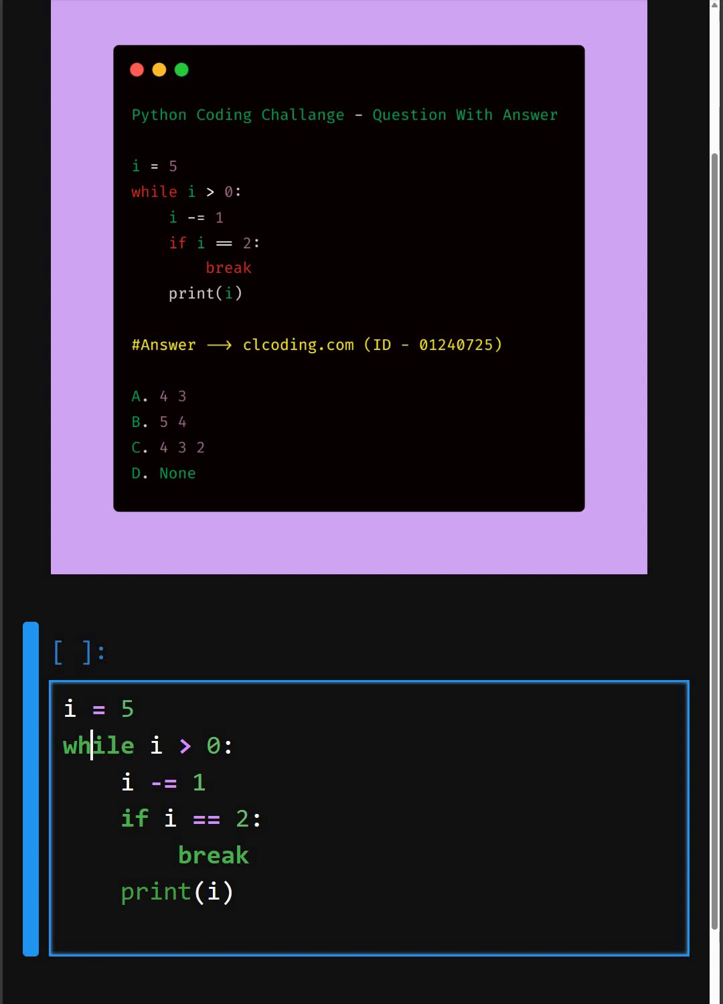
key("Left")
key("Left")
key("Down")
key("Down")
left_click(121, 891)
- Run the while-loop cell with Shift+Enter so it prints 4 and 3
key("shift+Return")
scroll(305, 472, "up", 1)
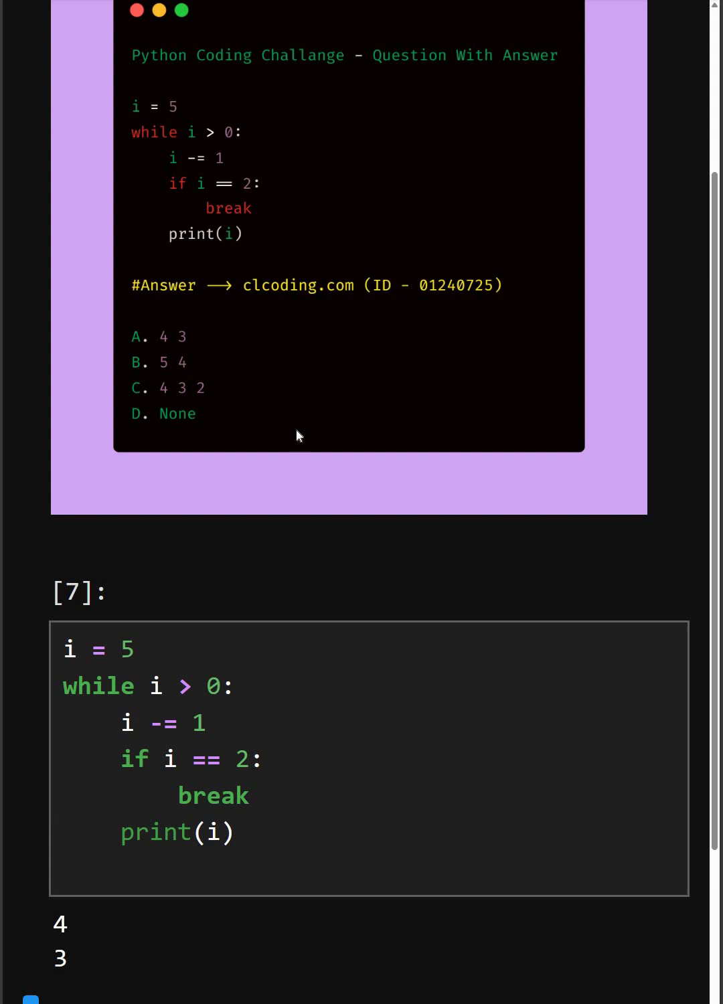
scroll(297, 430, "up", 1)
scroll(296, 431, "up", 4)
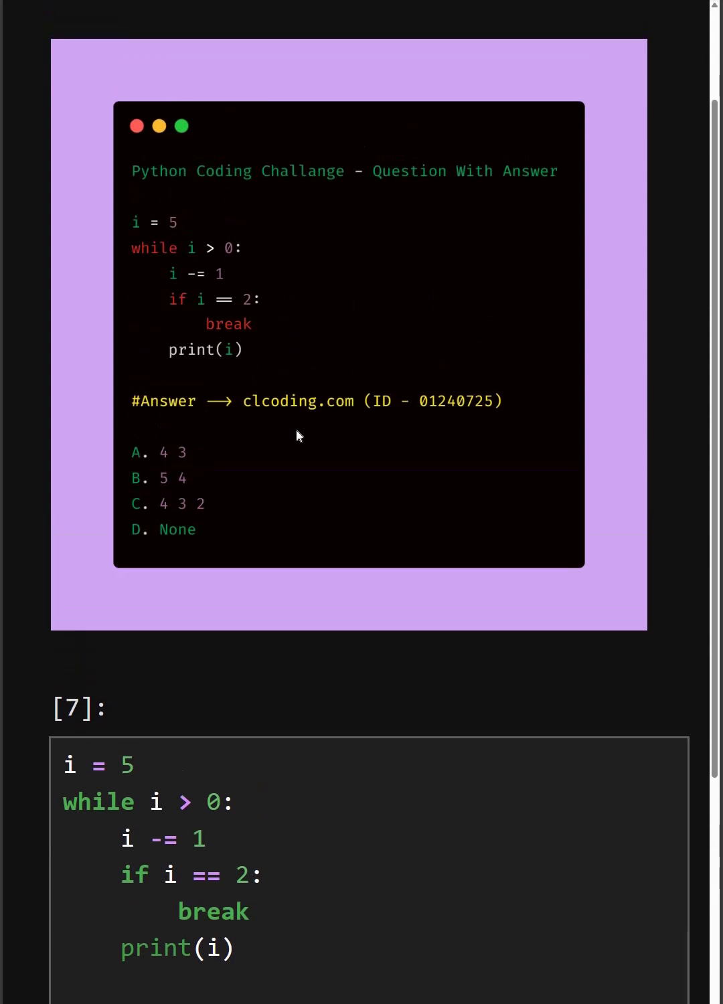
scroll(296, 432, "up", 1)
scroll(297, 431, "down", 1)
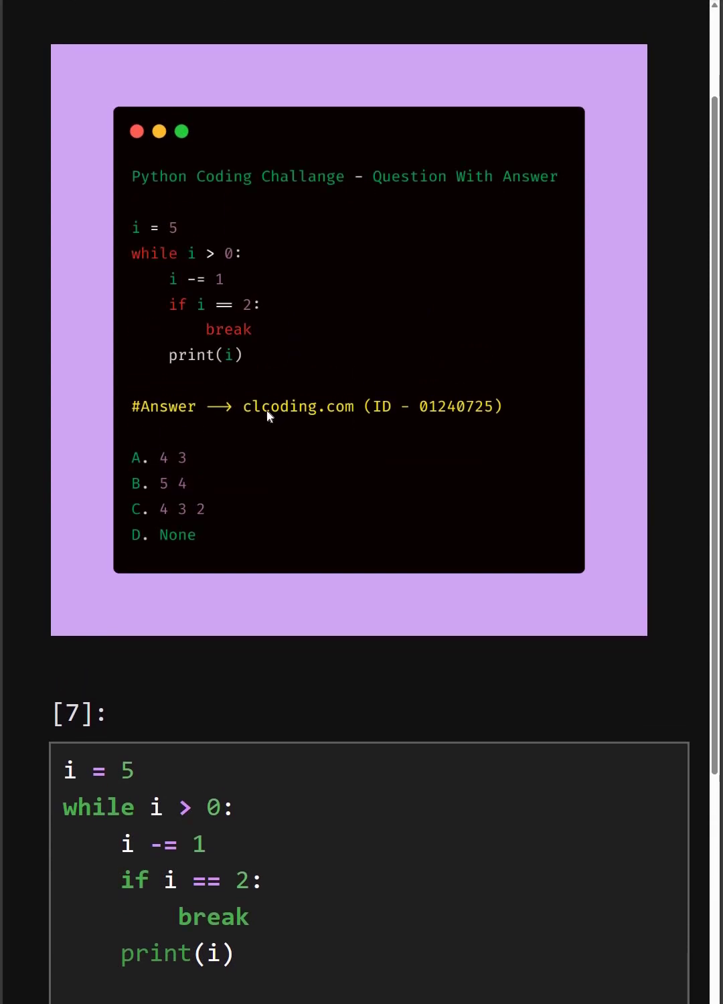
scroll(267, 413, "up", 3)
scroll(267, 413, "up", 1)
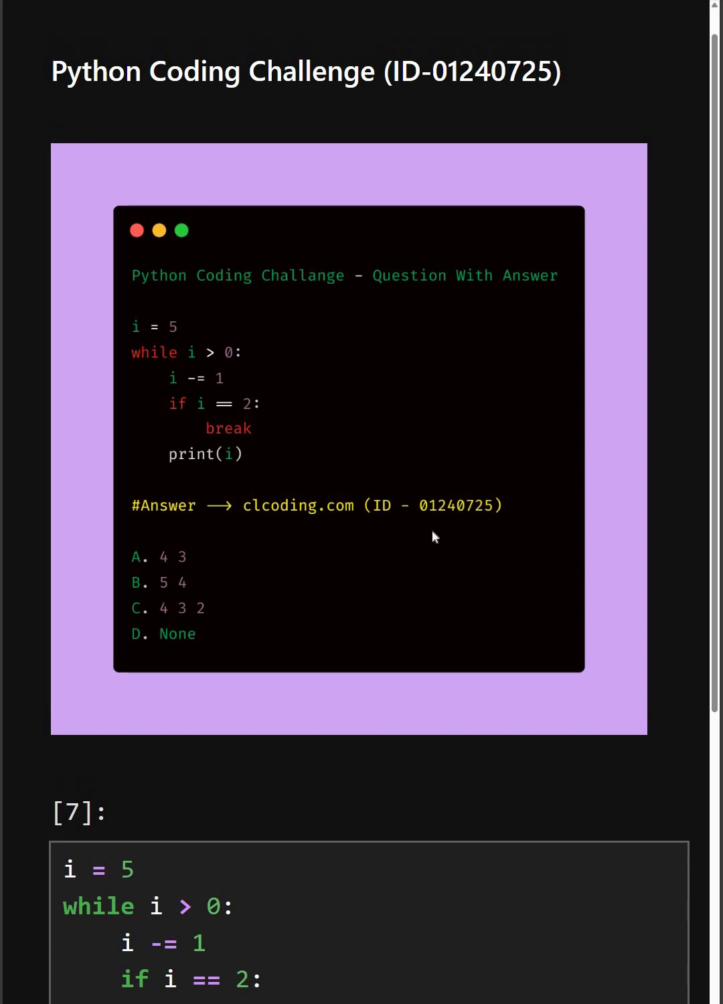